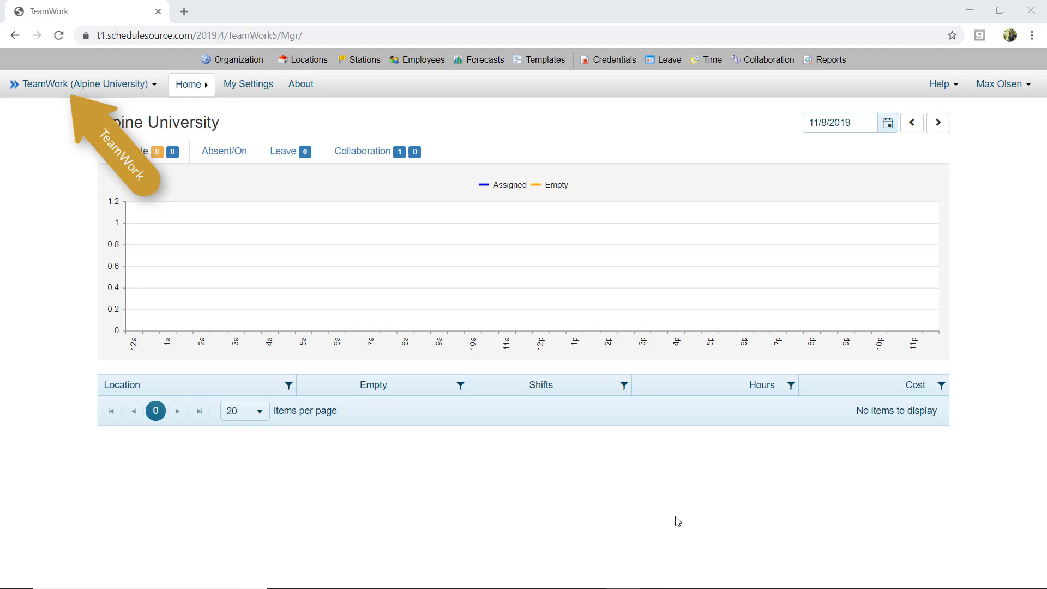
Open the Analytics section of the Reports area
{"action": "left_click", "coordinate": [84, 87]}
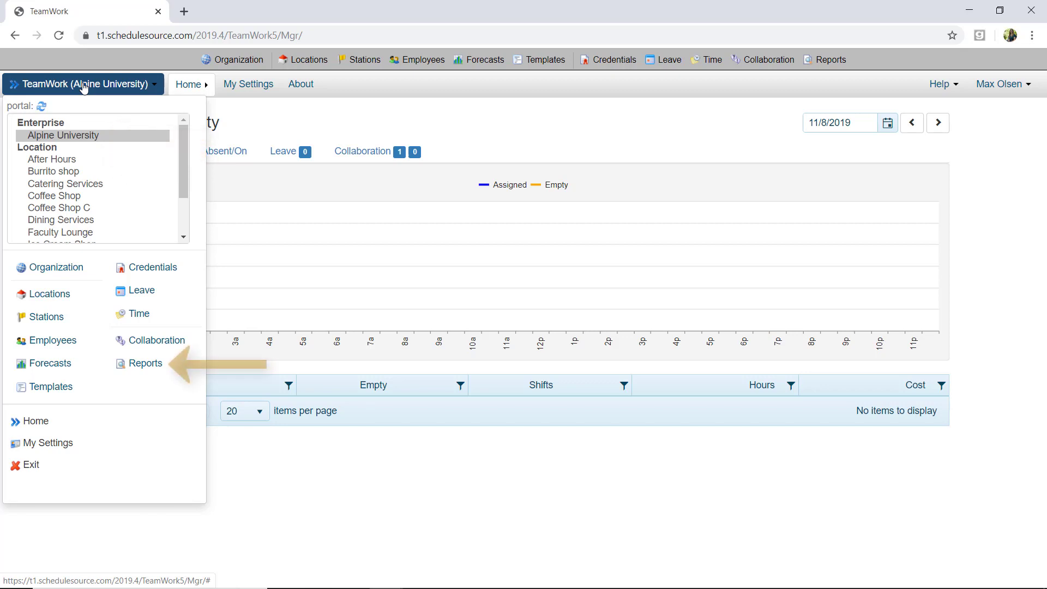
{"action": "left_click", "coordinate": [157, 365]}
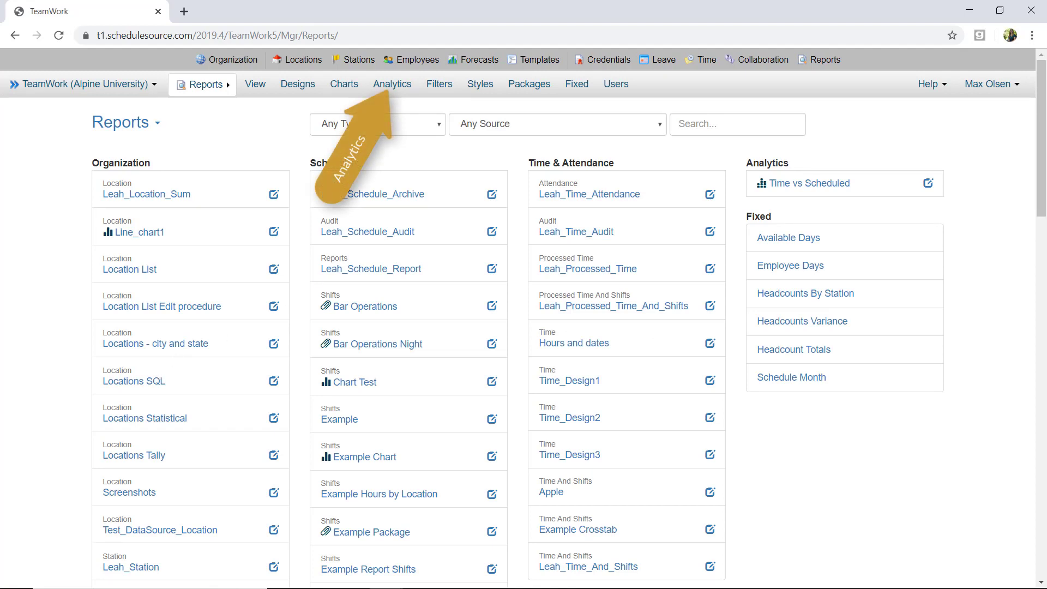
{"action": "left_click", "coordinate": [393, 86]}
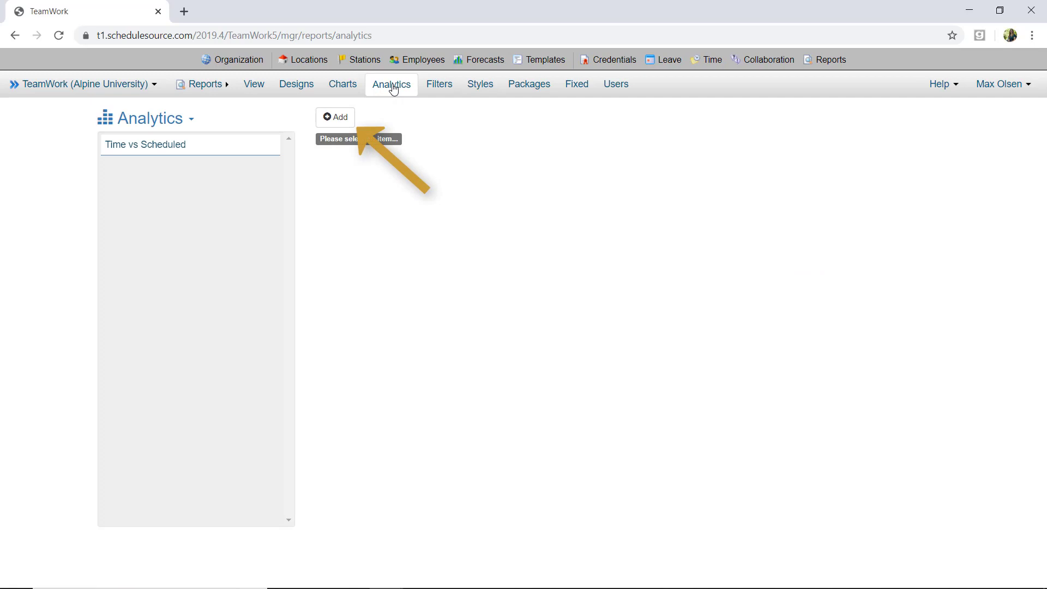
Create a new analysis named Time vs Schedule, totalled by Week and grouped by Station, and save it
{"action": "left_click", "coordinate": [328, 124]}
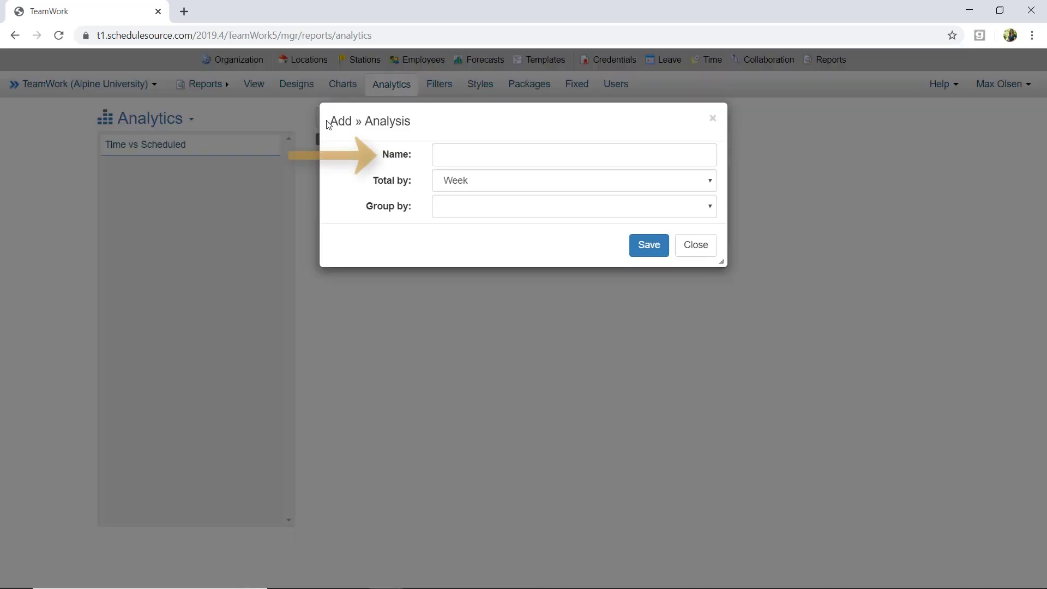
{"action": "left_click", "coordinate": [436, 147]}
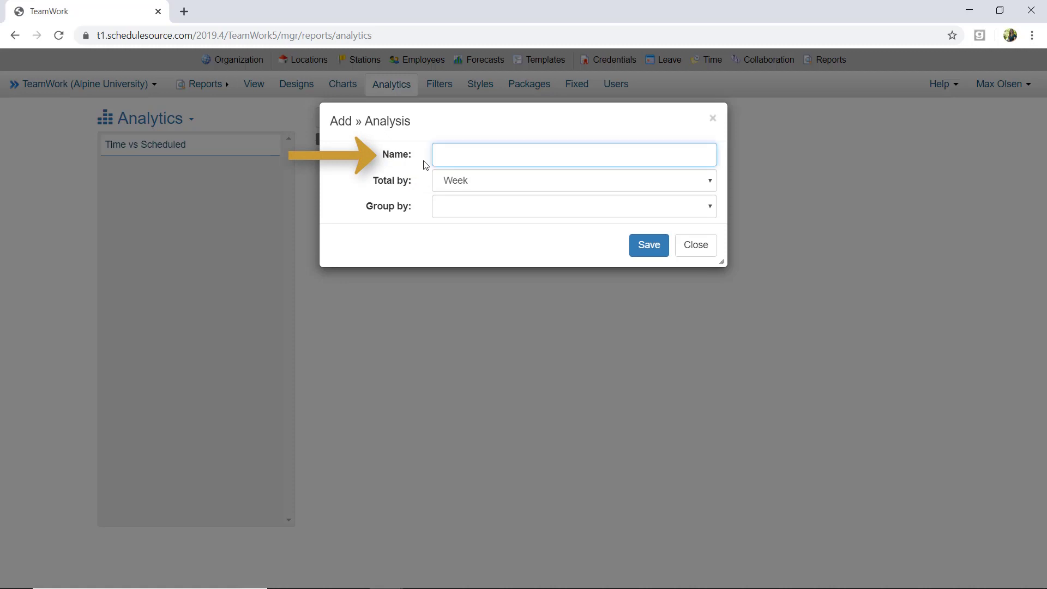
{"action": "type", "text": "Time vs Schedule"}
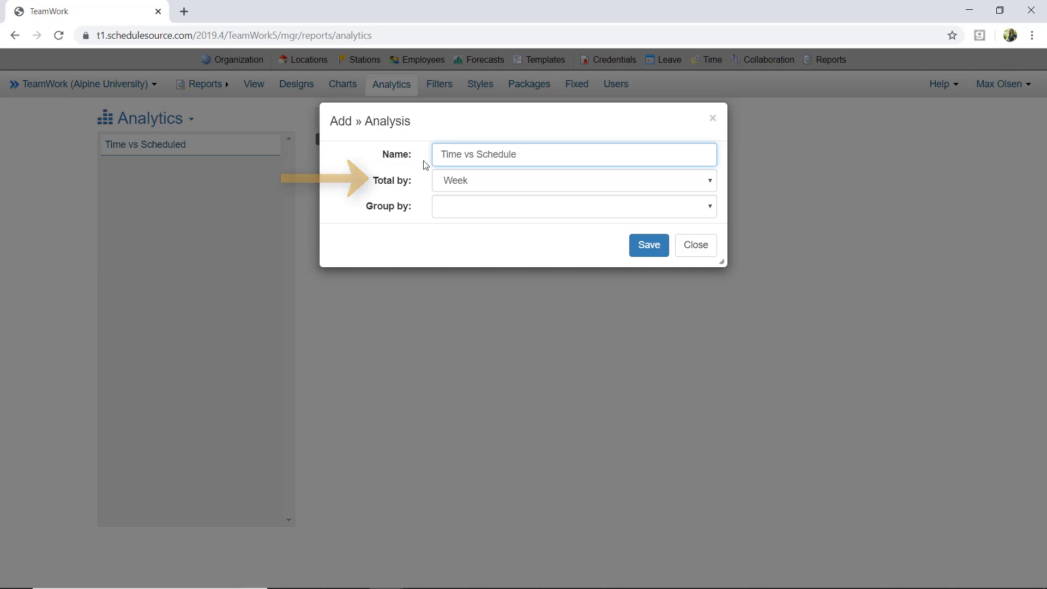
{"action": "left_click", "coordinate": [710, 182]}
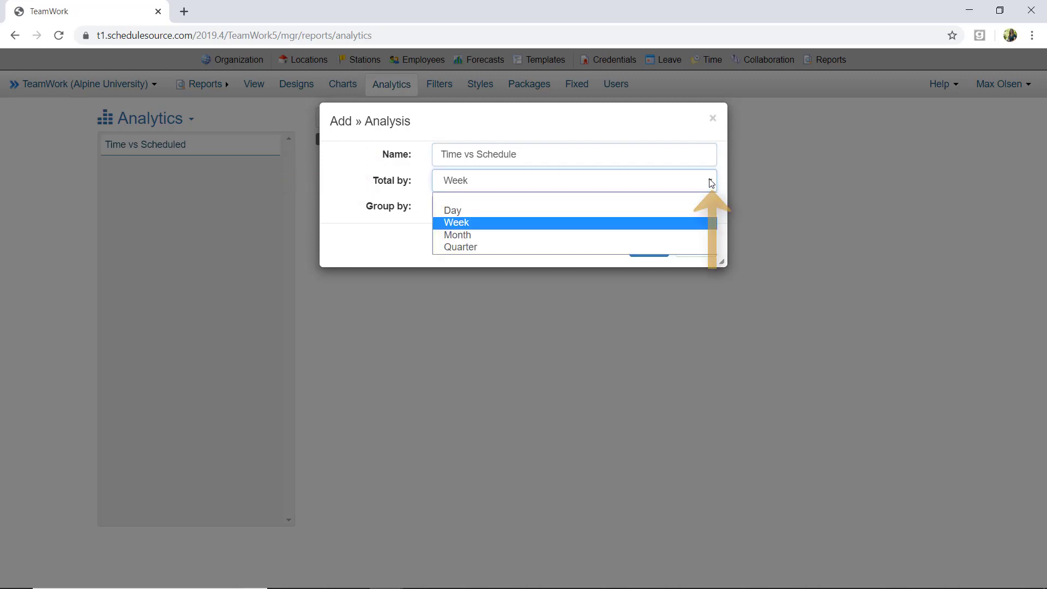
{"action": "left_click", "coordinate": [692, 226]}
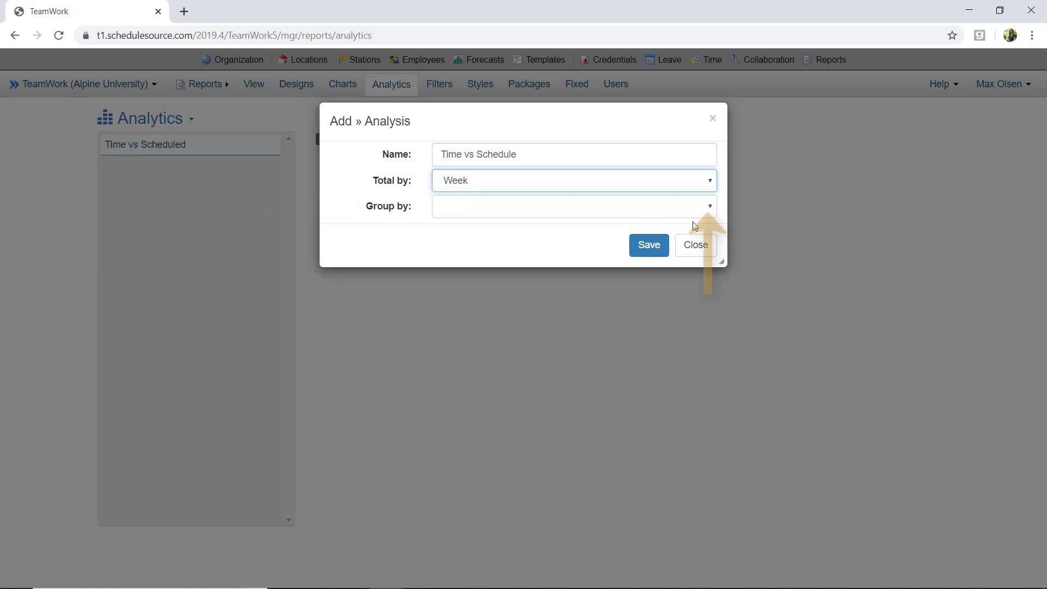
{"action": "left_click", "coordinate": [714, 208]}
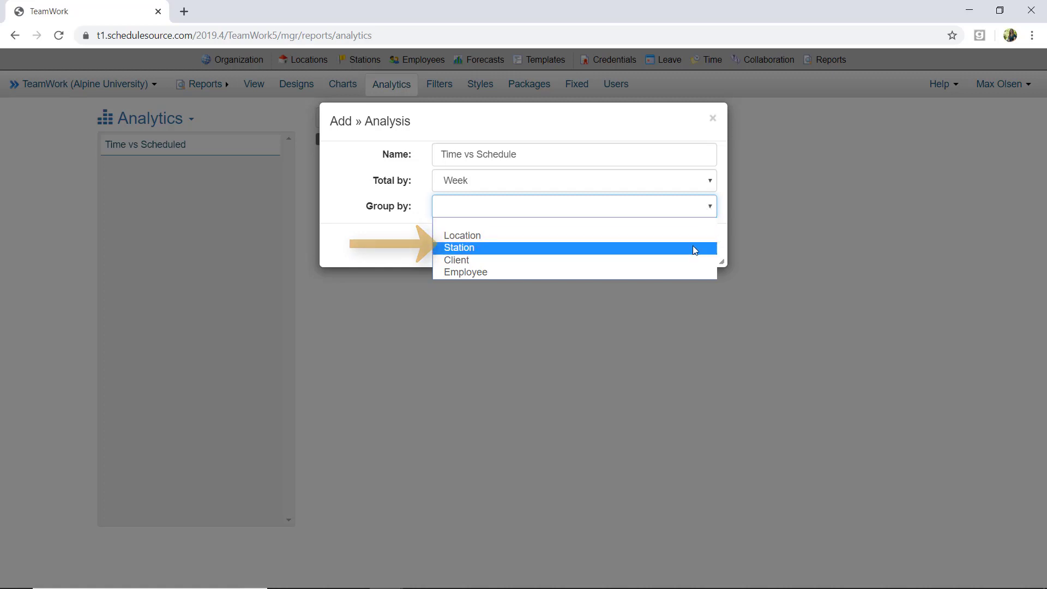
{"action": "left_click", "coordinate": [693, 246]}
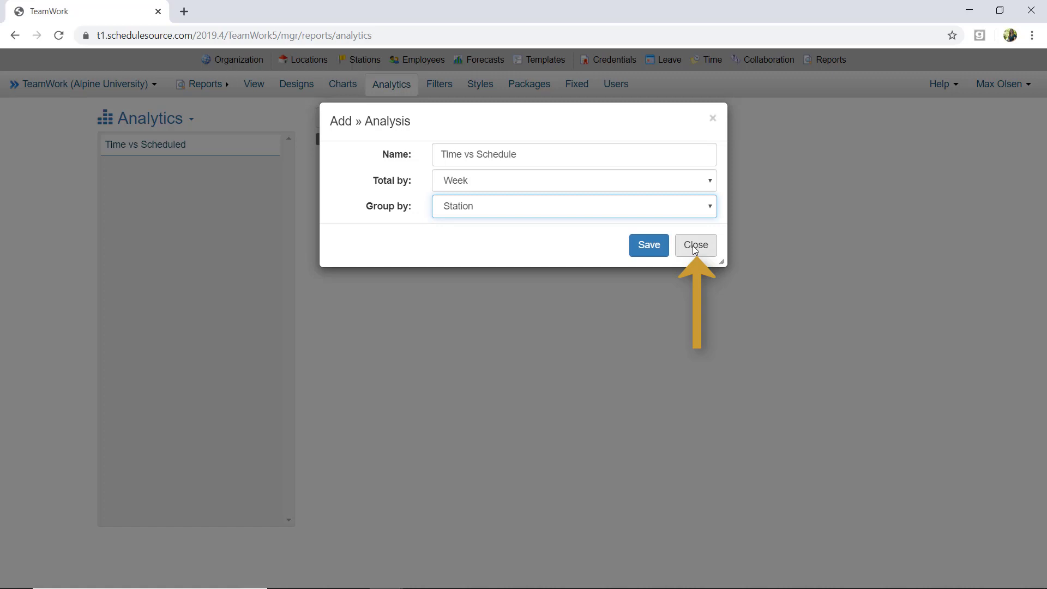
{"action": "left_click", "coordinate": [659, 252]}
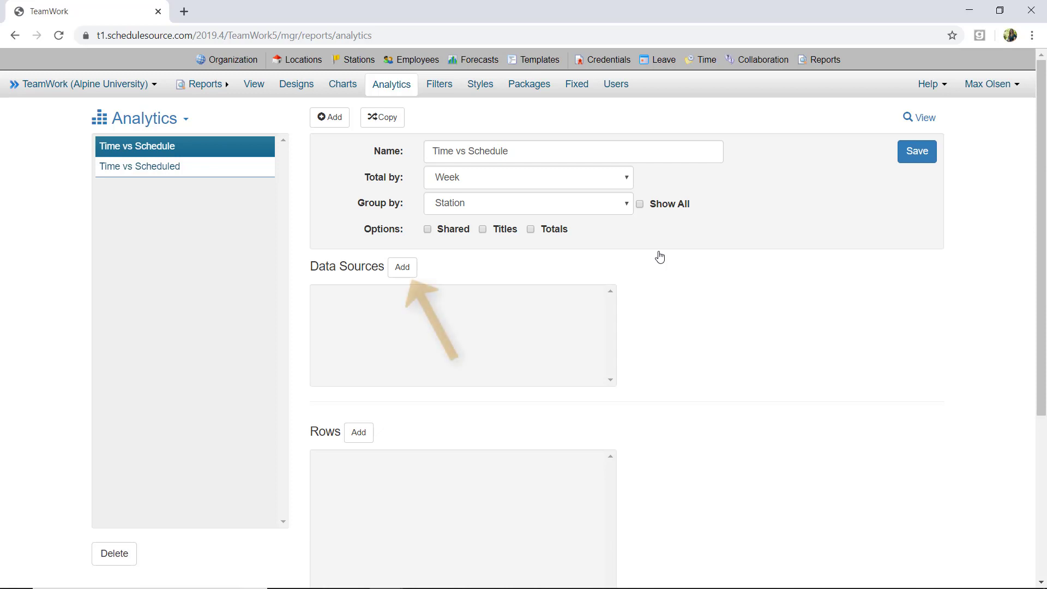
Add a data source with source Schedule, value Hours and label sch
{"action": "left_click", "coordinate": [402, 266]}
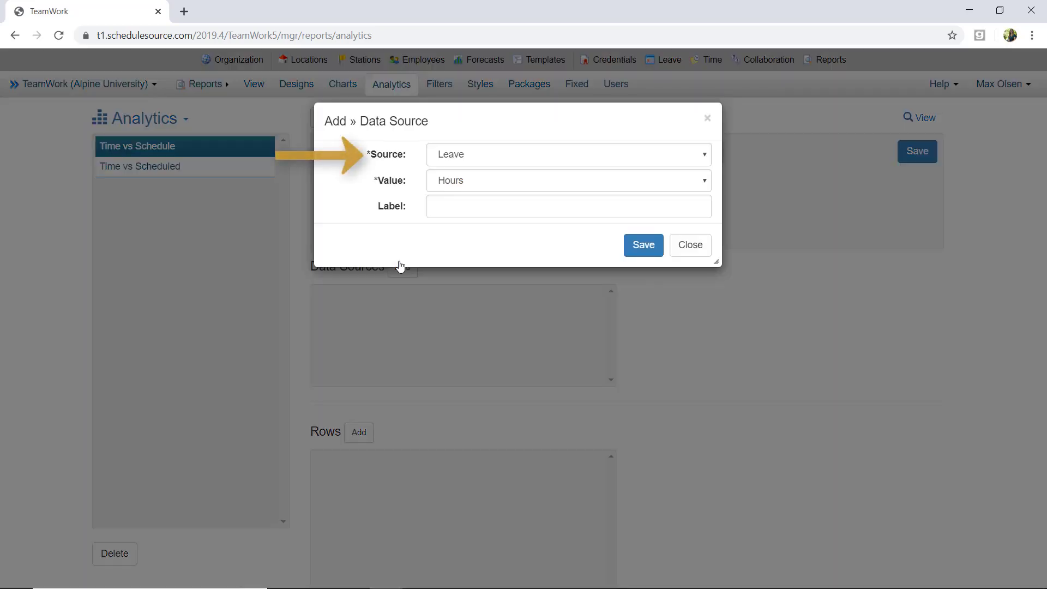
{"action": "left_click", "coordinate": [705, 157]}
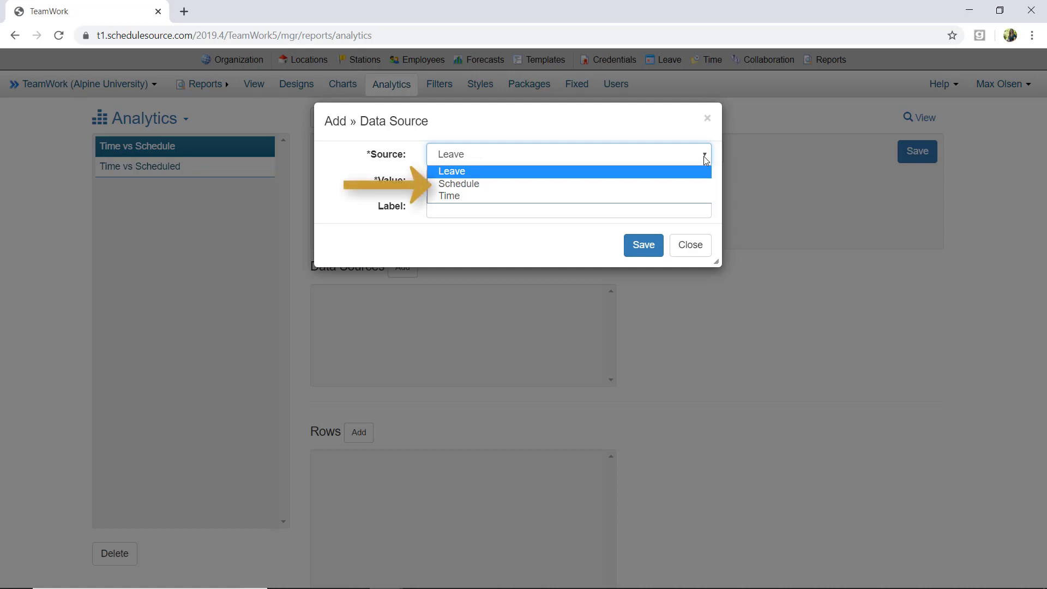
{"action": "left_click", "coordinate": [649, 184]}
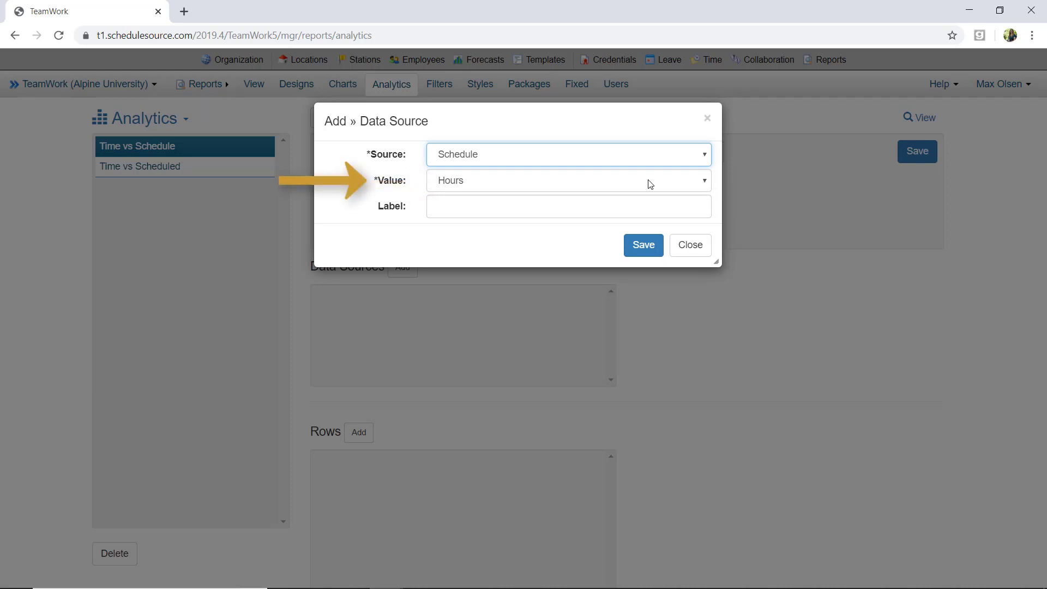
{"action": "left_click", "coordinate": [701, 183]}
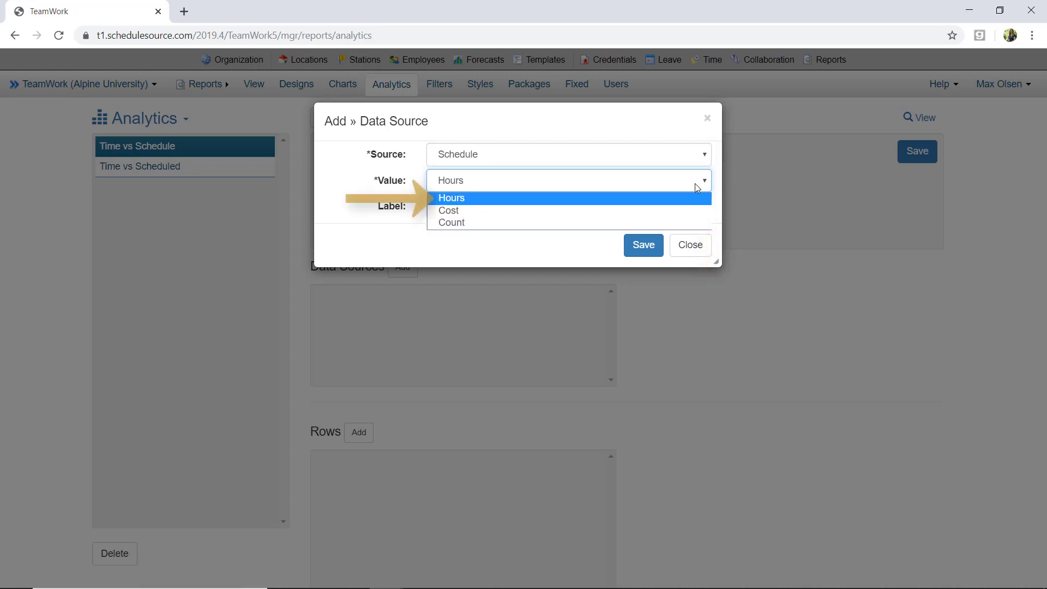
{"action": "left_click", "coordinate": [687, 202]}
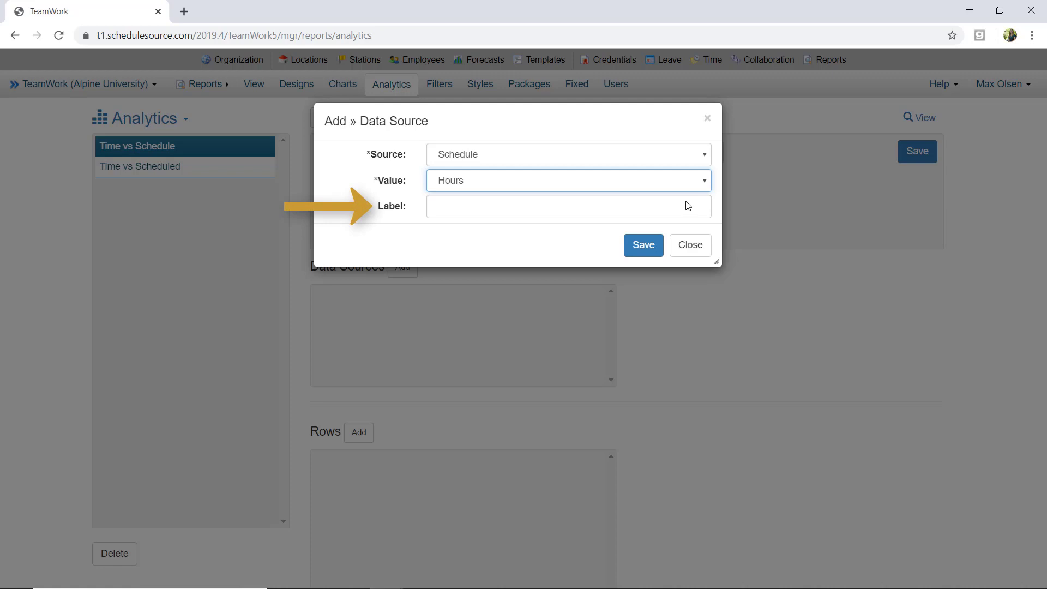
{"action": "left_click", "coordinate": [688, 203]}
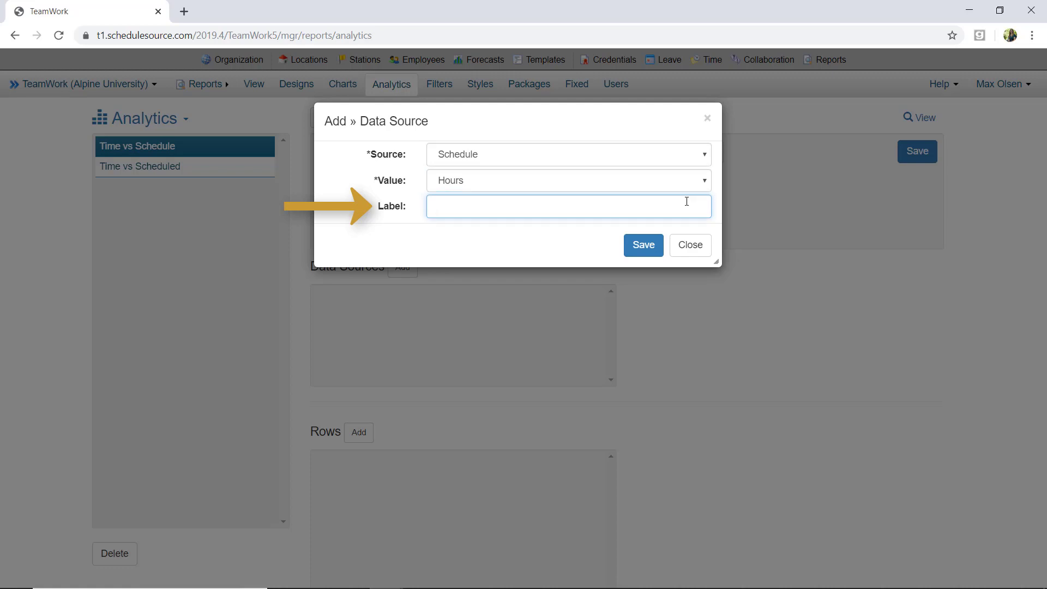
{"action": "type", "text": "sch"}
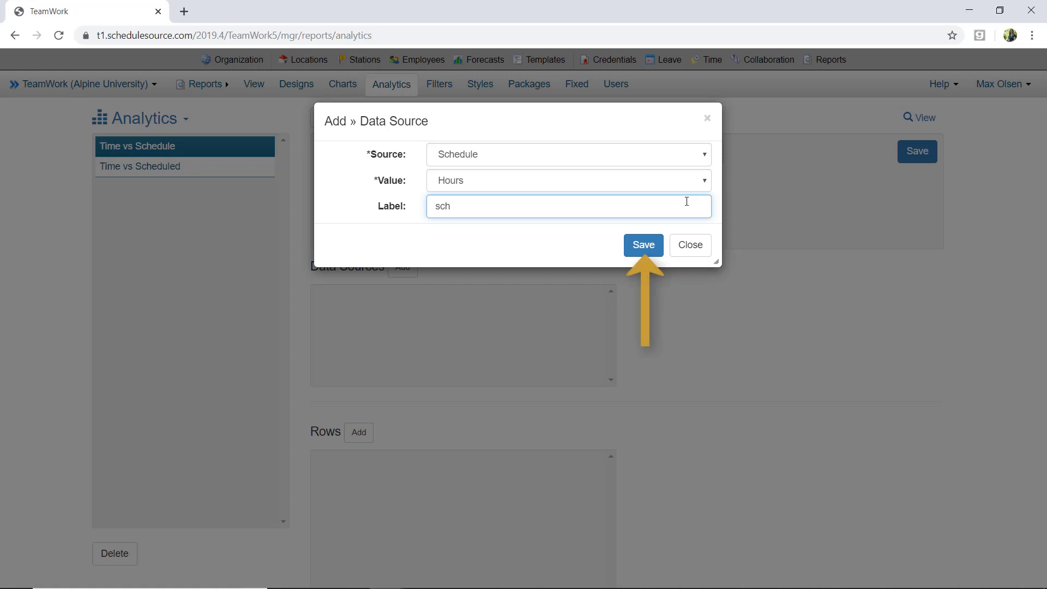
{"action": "left_click", "coordinate": [649, 242]}
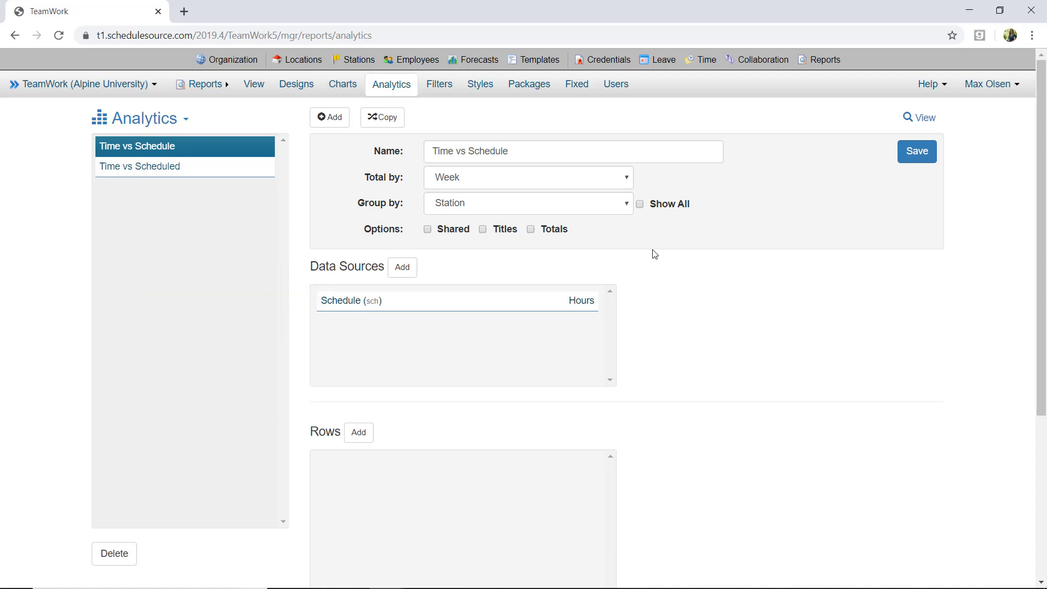
Add a second data source with source Time, value Hours and label time
{"action": "left_click", "coordinate": [404, 271]}
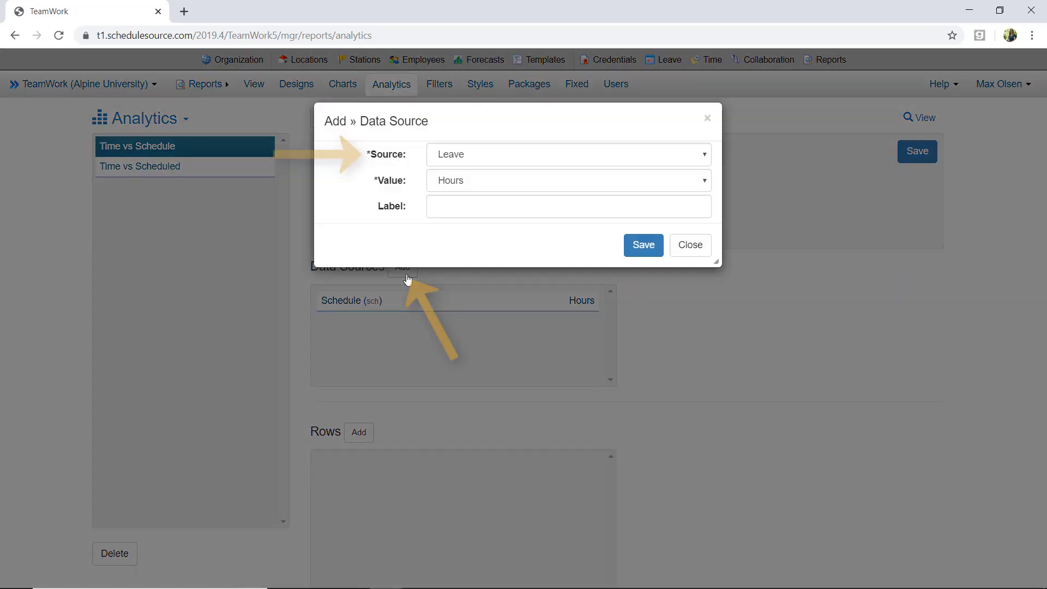
{"action": "left_click", "coordinate": [676, 154]}
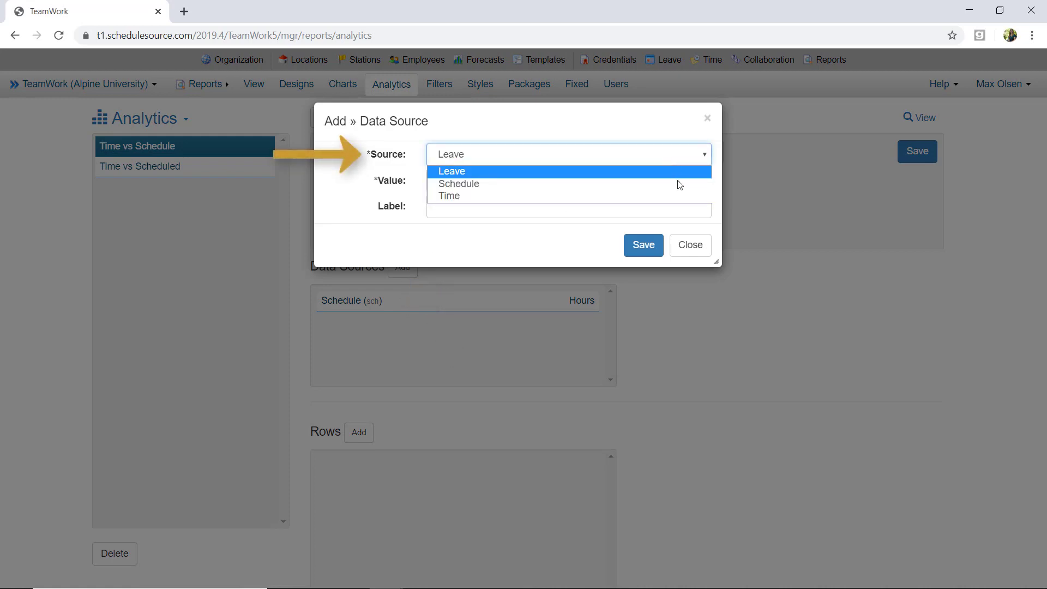
{"action": "left_click", "coordinate": [681, 196]}
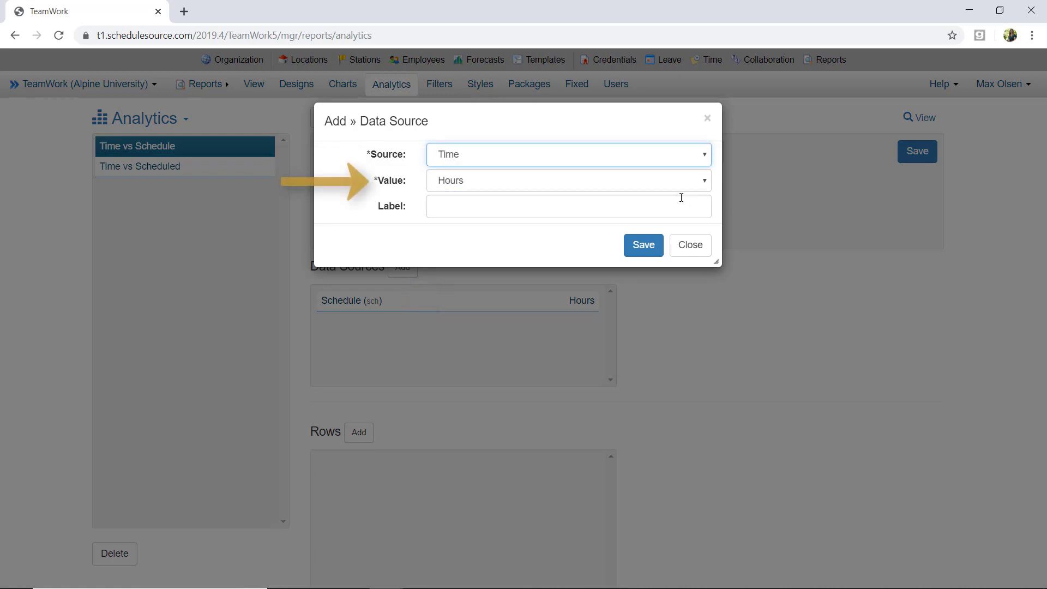
{"action": "left_click", "coordinate": [621, 208]}
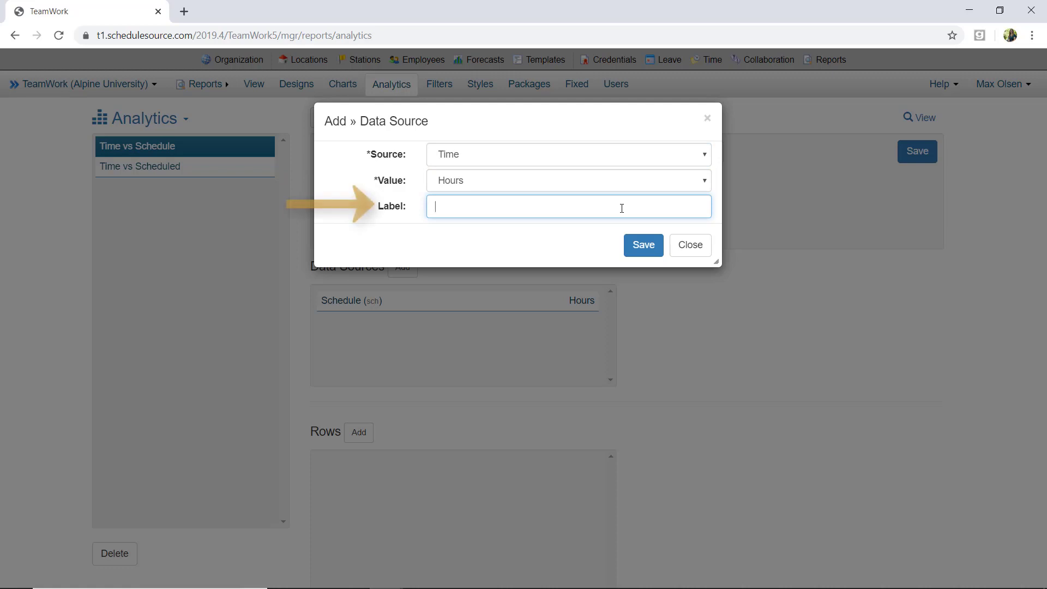
{"action": "type", "text": "time"}
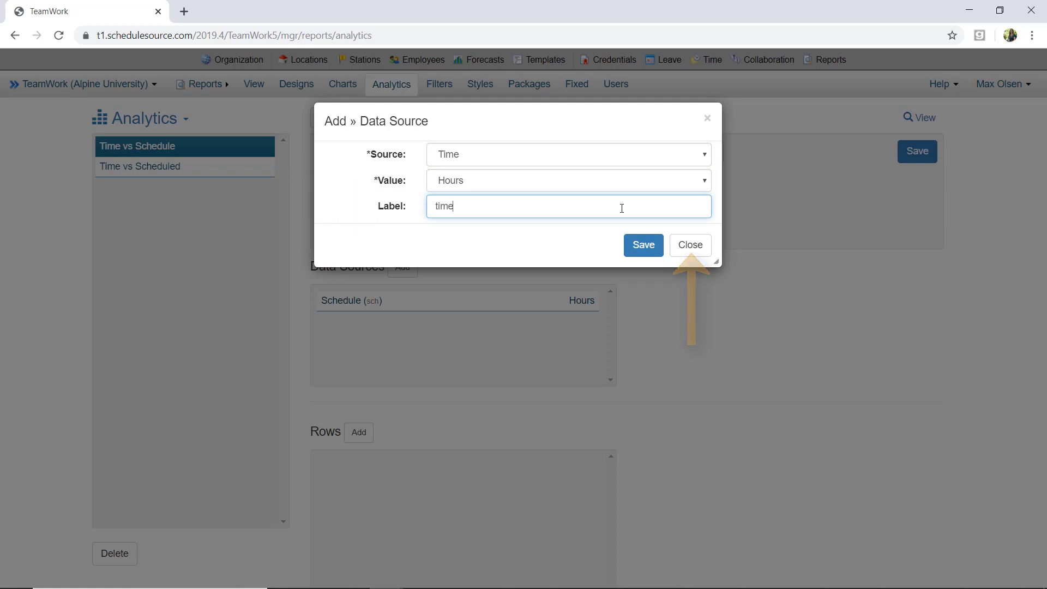
{"action": "left_click", "coordinate": [644, 250]}
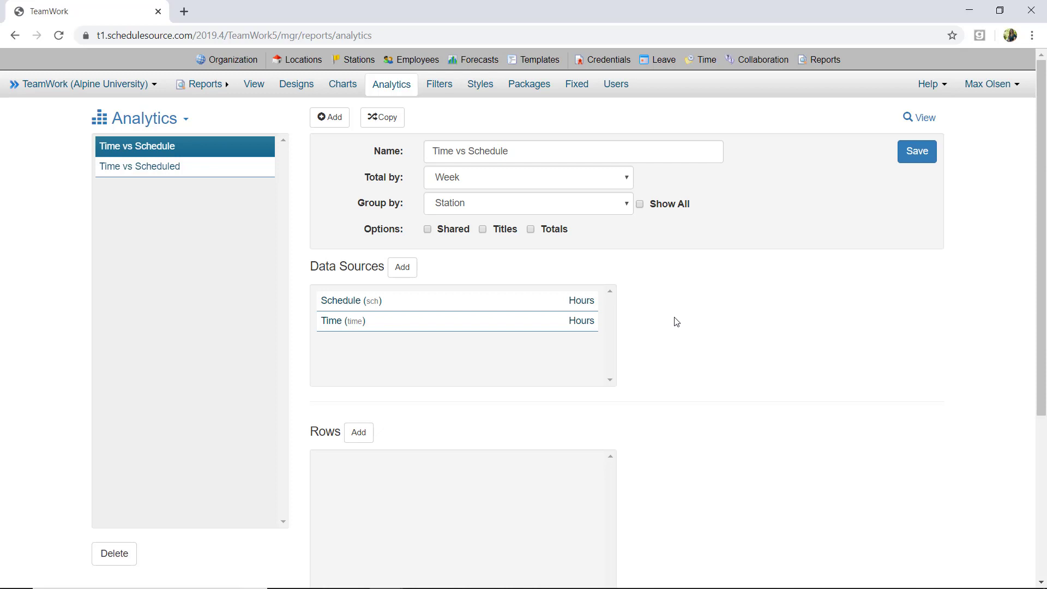
Add a row titled Scheduled vs Time with function time-sch and label svt
{"action": "scroll", "coordinate": [681, 350], "scroll_direction": "down", "scroll_amount": 4}
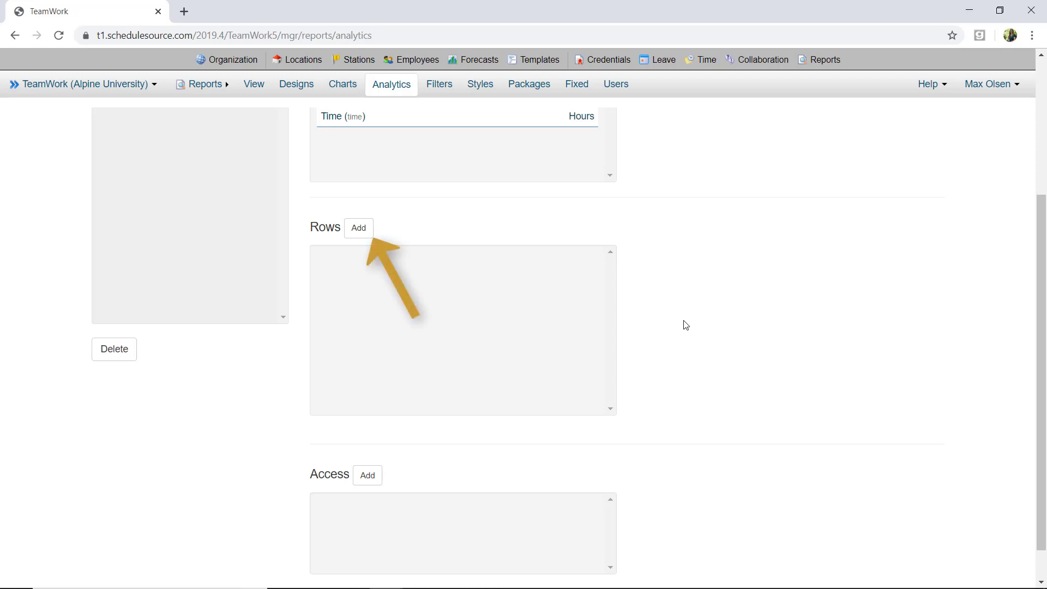
{"action": "left_click", "coordinate": [359, 228]}
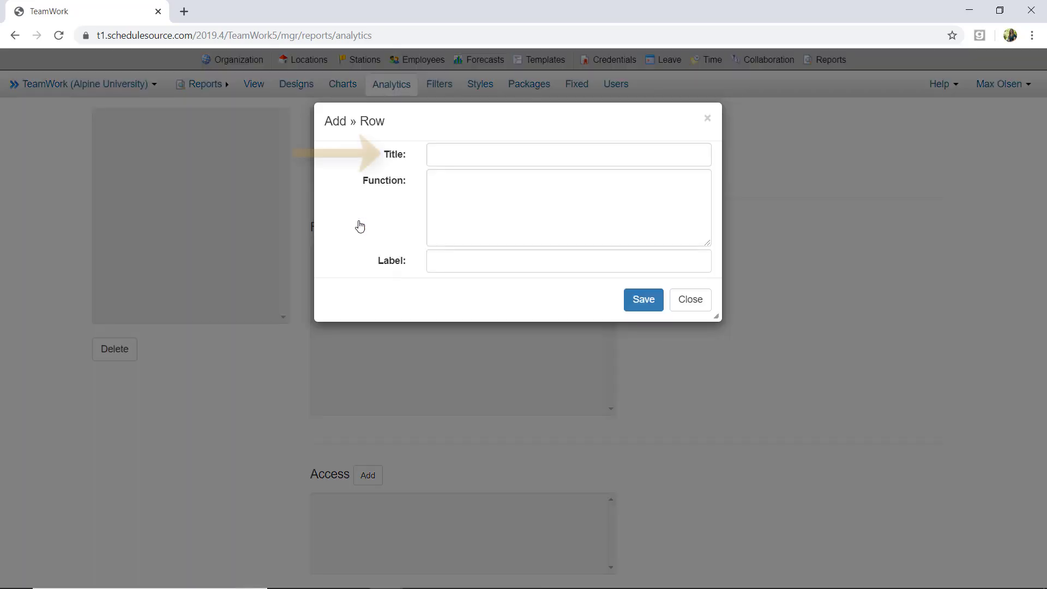
{"action": "left_click", "coordinate": [460, 158]}
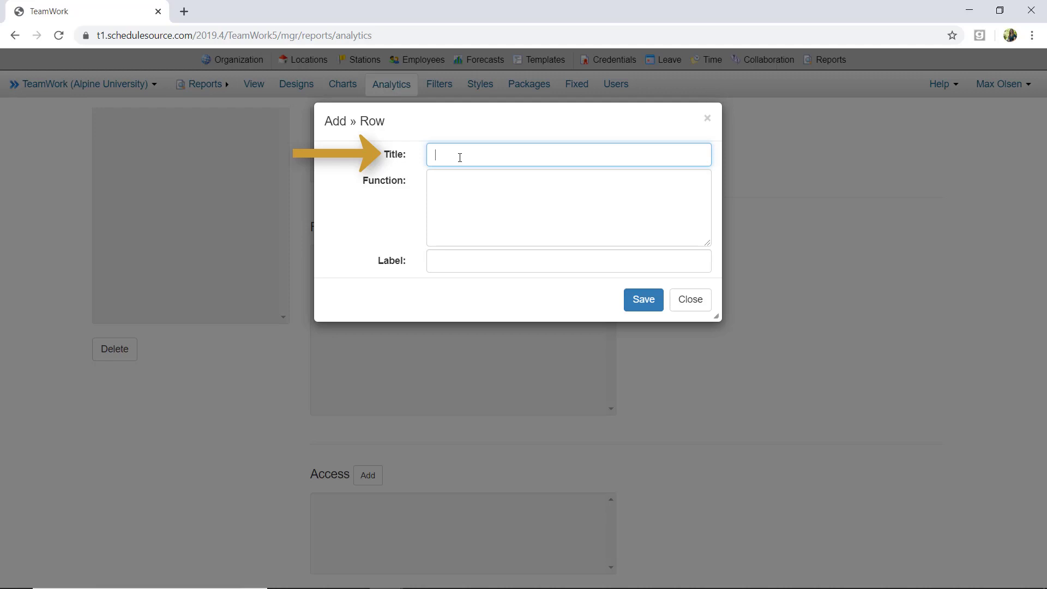
{"action": "type", "text": "Scheduled vs Time"}
{"action": "left_click", "coordinate": [454, 183]}
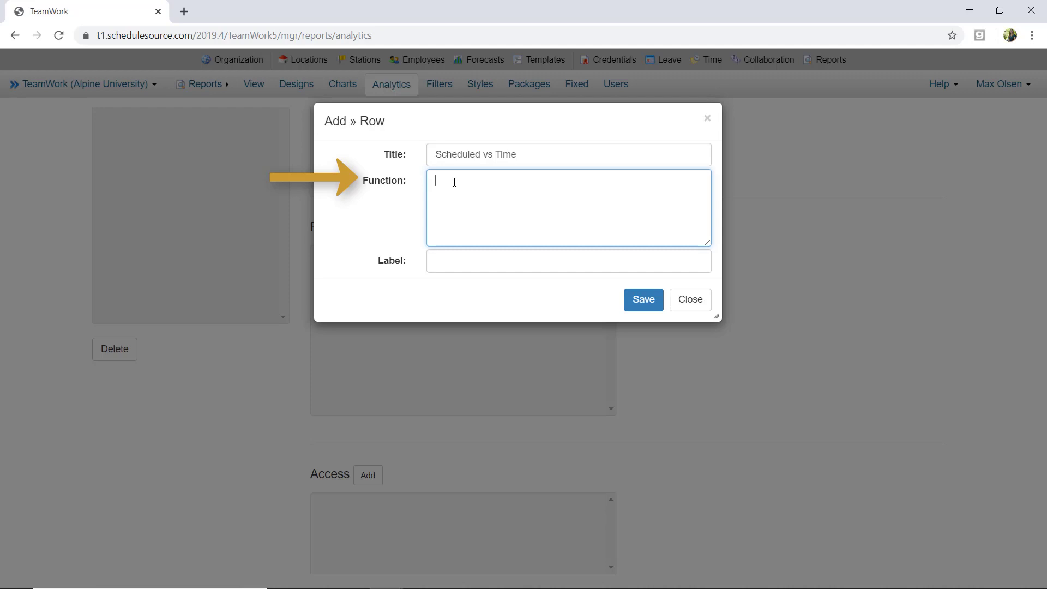
{"action": "type", "text": "time"}
{"action": "type", "text": ".sch"}
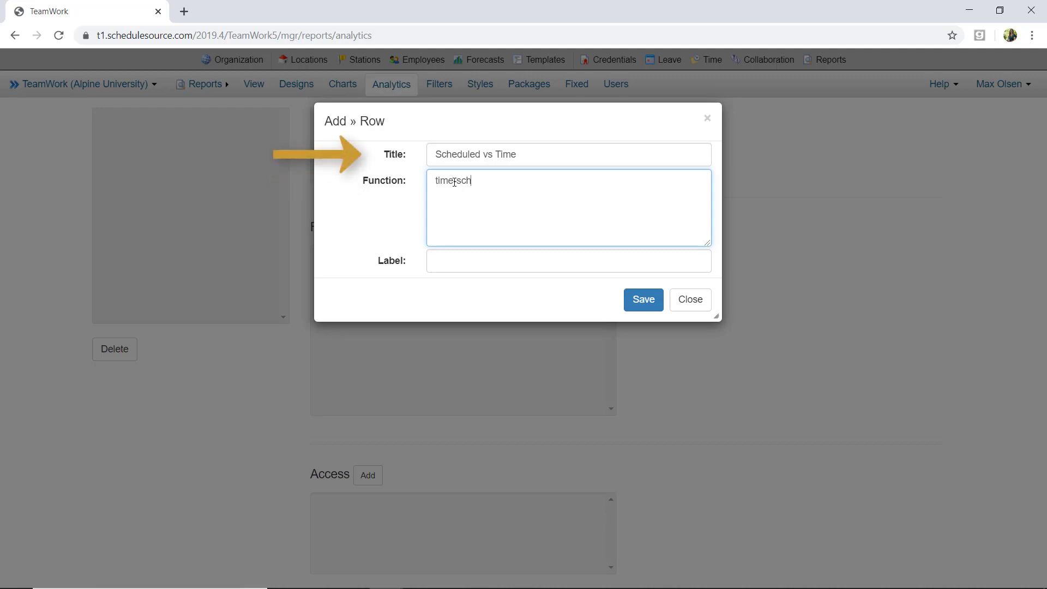
{"action": "left_click", "coordinate": [454, 263]}
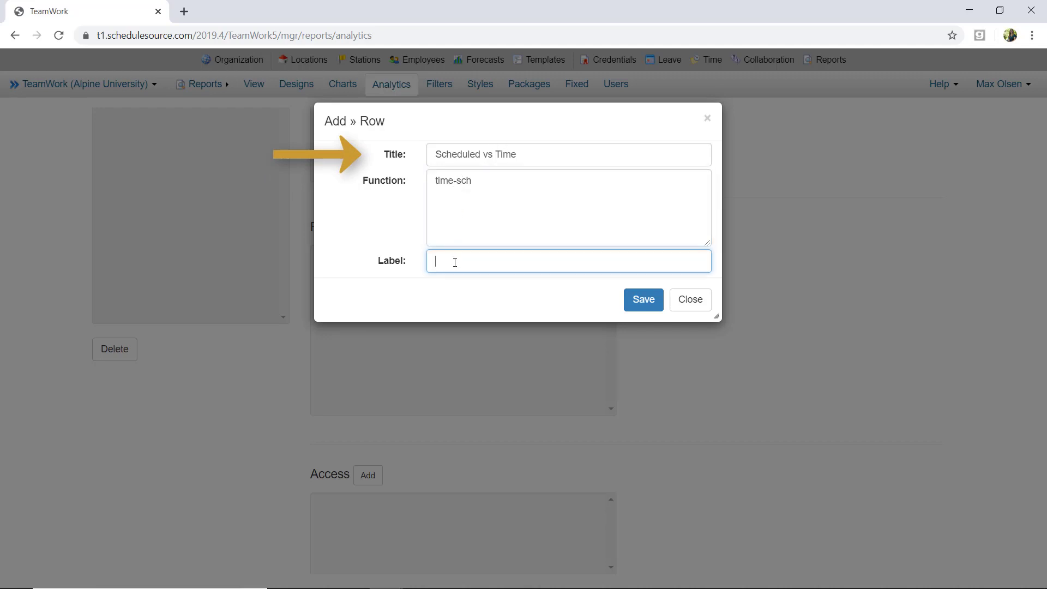
{"action": "type", "text": "svt"}
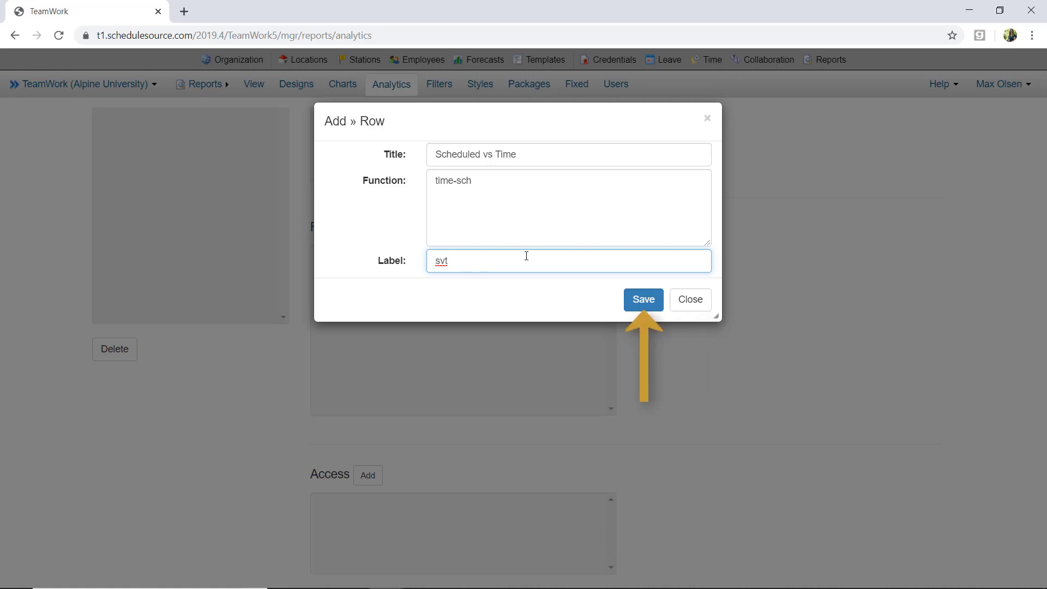
{"action": "left_click", "coordinate": [644, 300]}
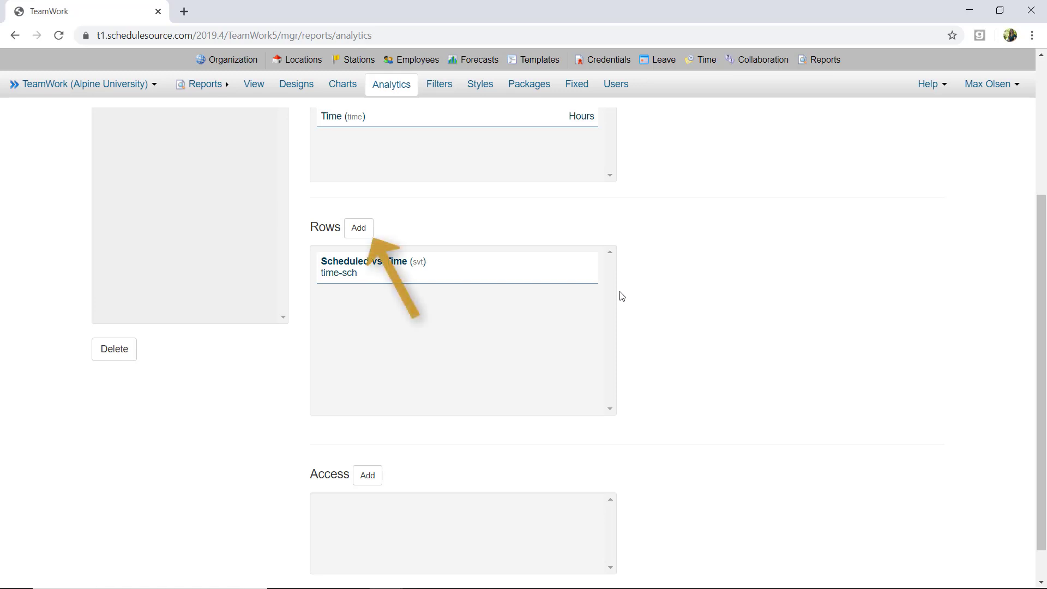
Add a row titled Scheduled with function sch and label sch2
{"action": "left_click", "coordinate": [374, 238]}
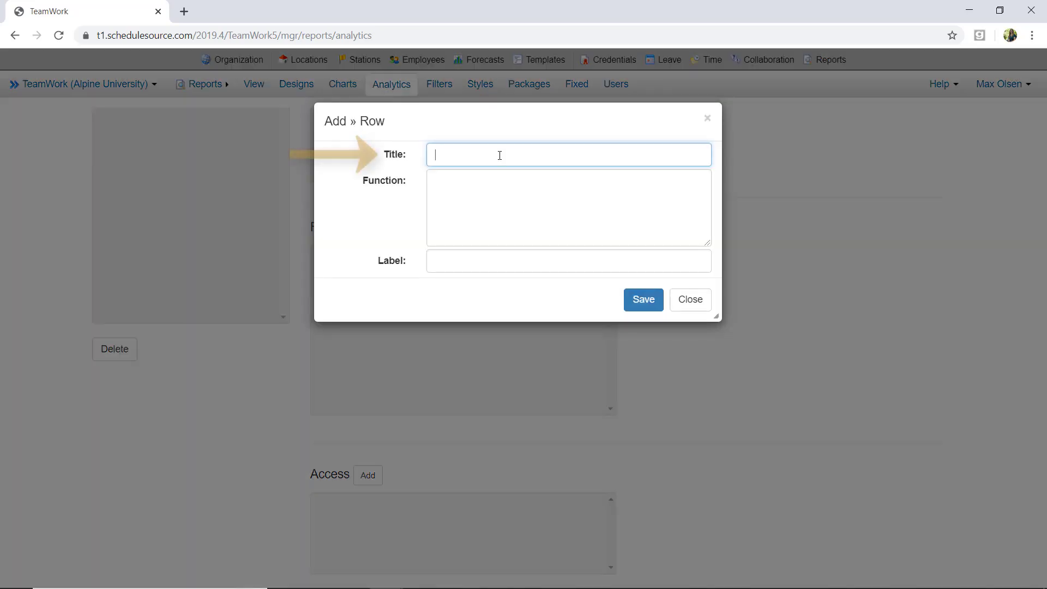
{"action": "type", "text": "Sched"}
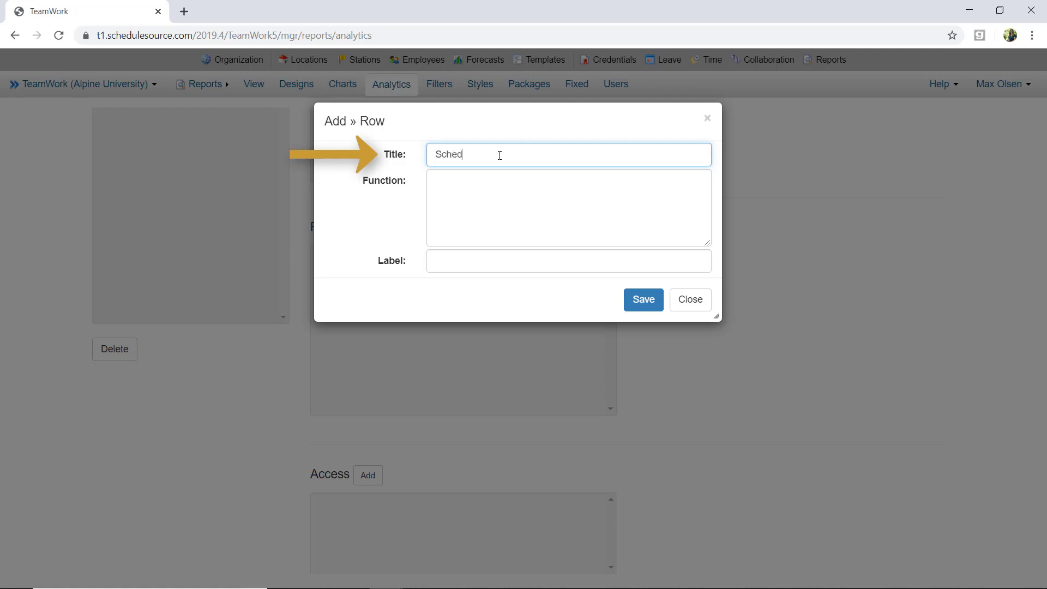
{"action": "type", "text": "uled"}
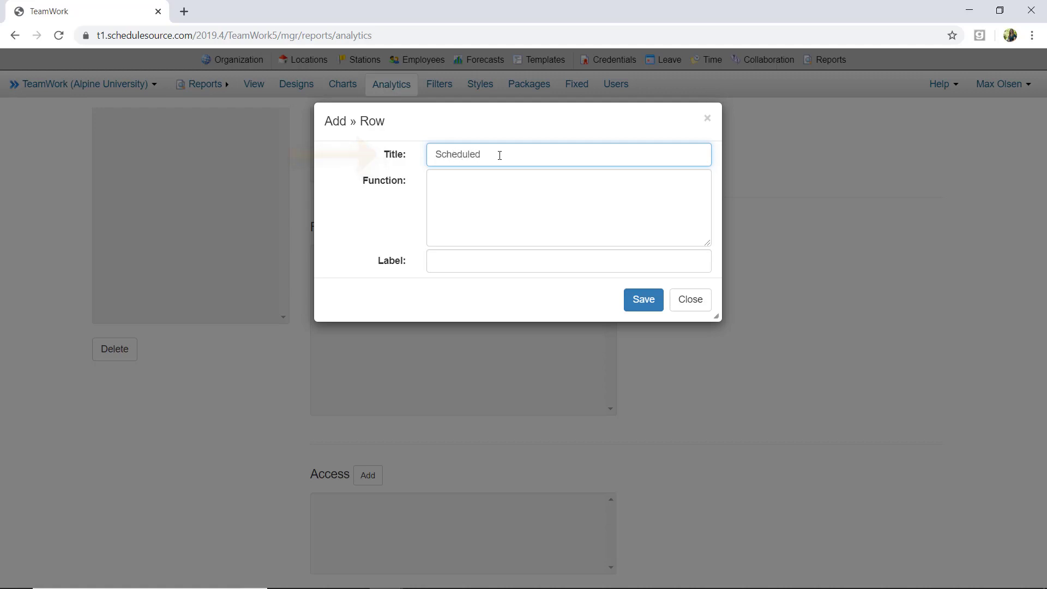
{"action": "left_click", "coordinate": [470, 203]}
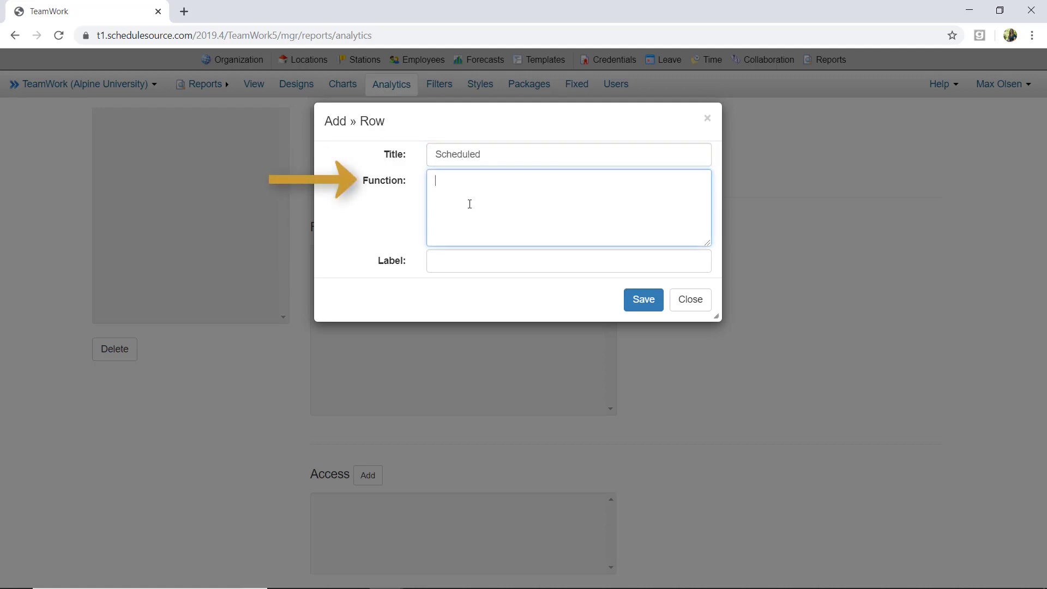
{"action": "type", "text": "sch"}
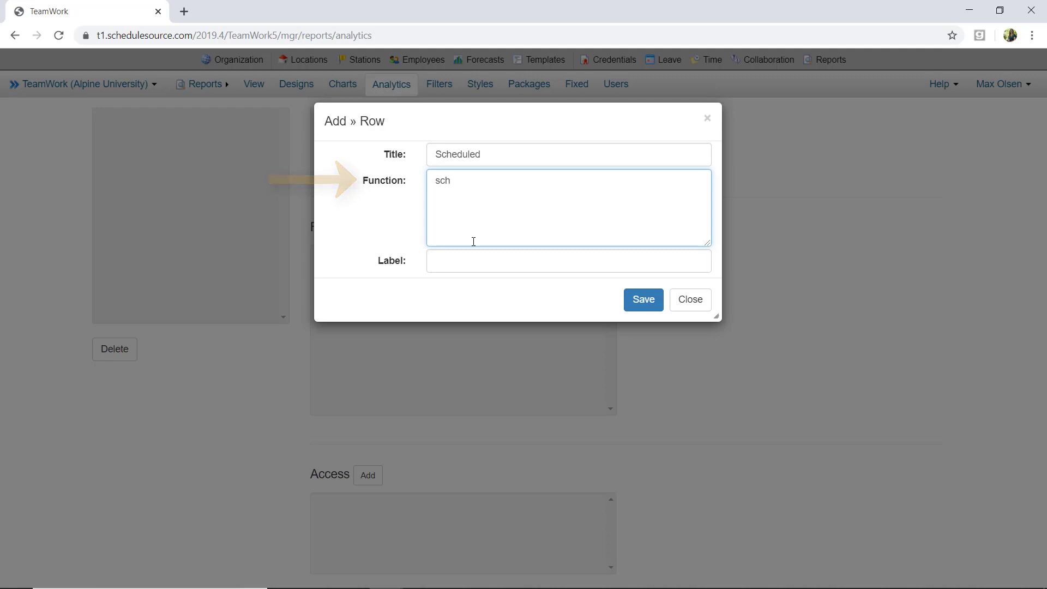
{"action": "left_click", "coordinate": [472, 260]}
{"action": "type", "text": "sch2"}
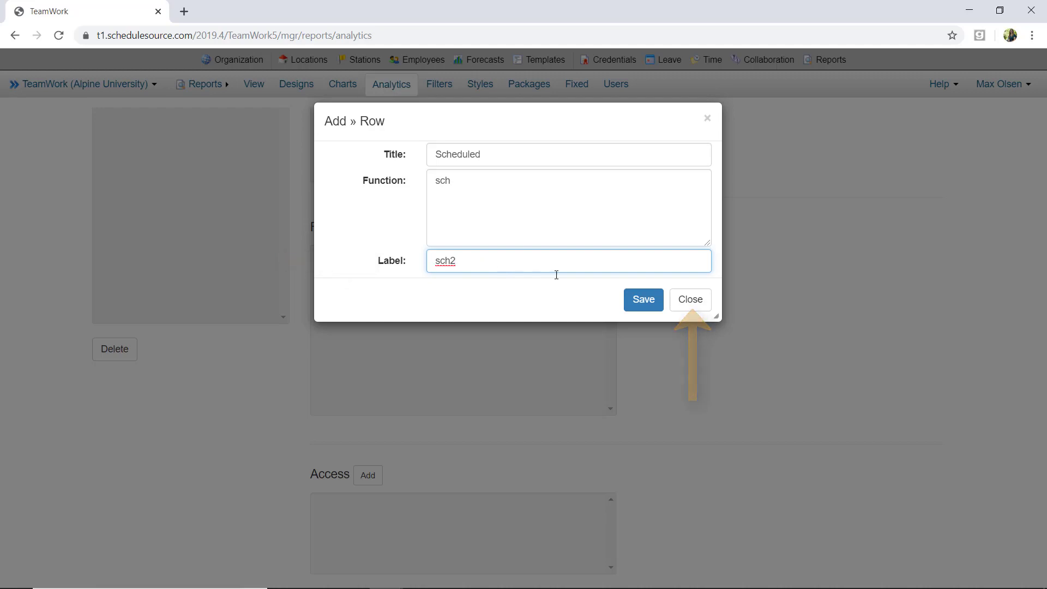
{"action": "left_click", "coordinate": [639, 298]}
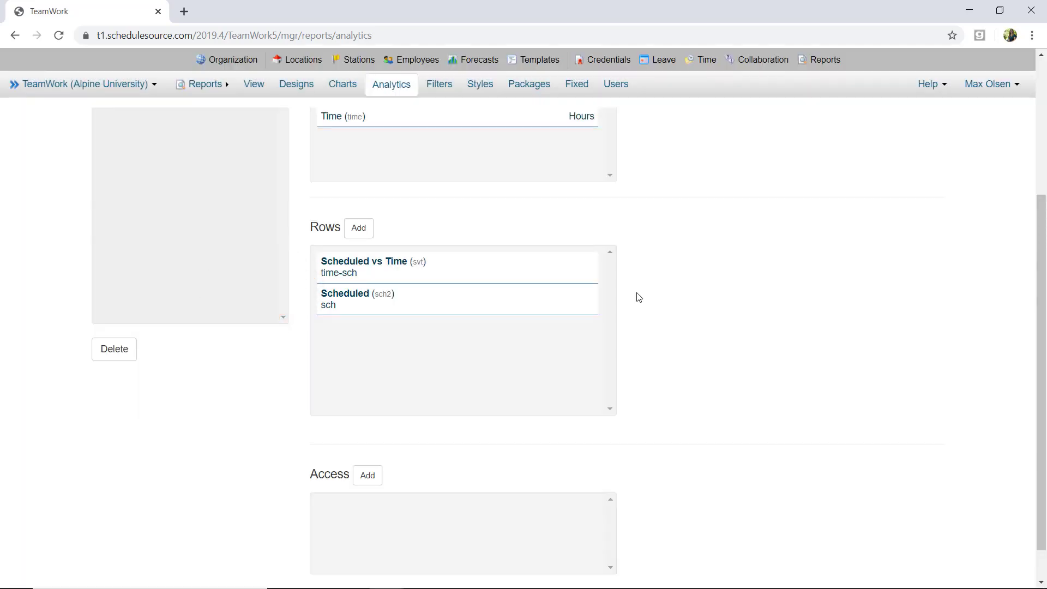
Enable the Titles and Totals options for the analysis and save it
{"action": "scroll", "coordinate": [639, 298], "scroll_direction": "up", "scroll_amount": 4}
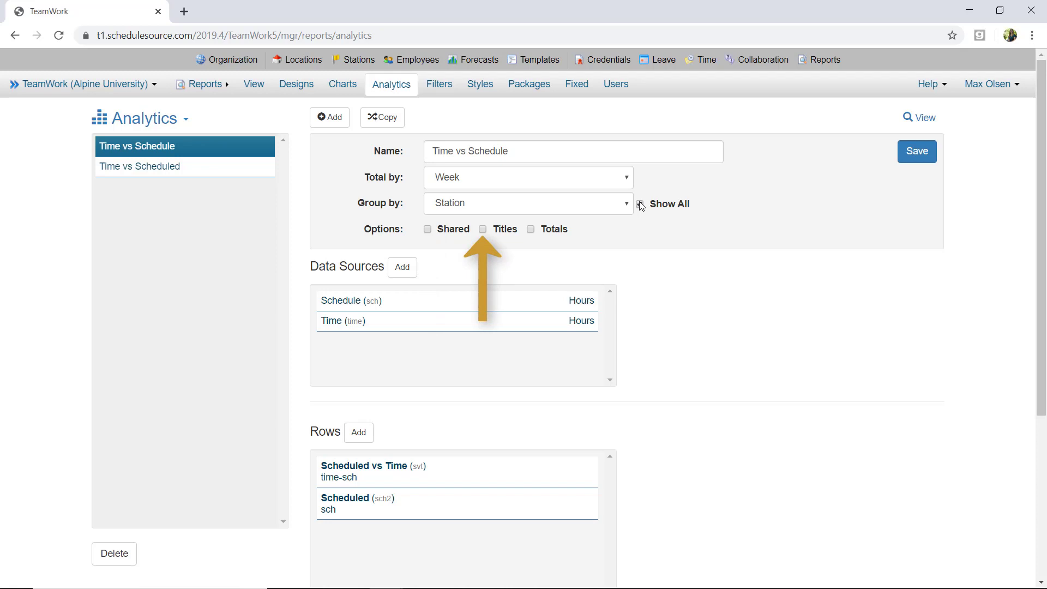
{"action": "left_click", "coordinate": [483, 229]}
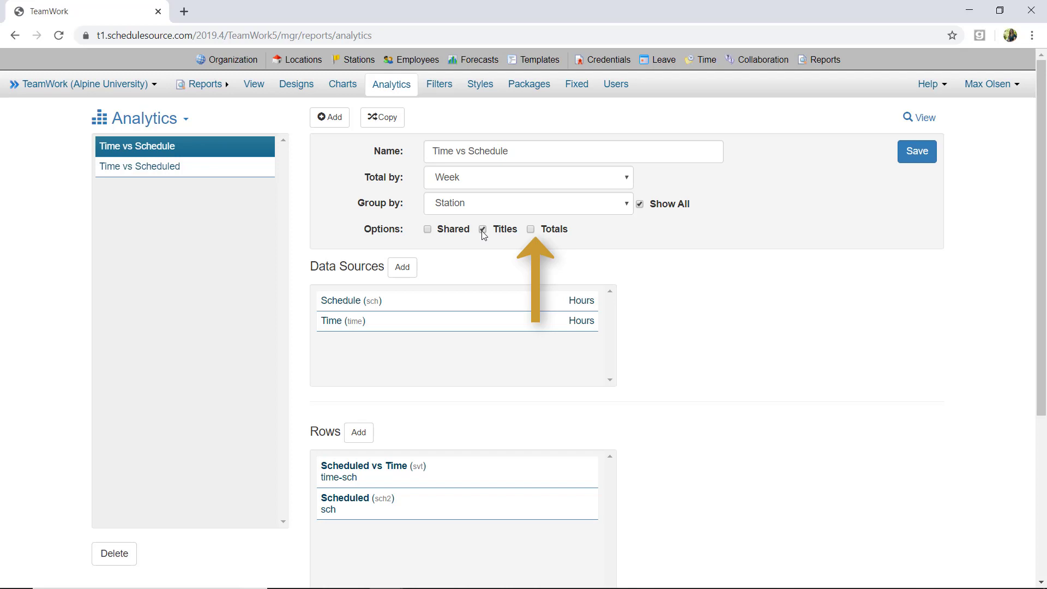
{"action": "left_click", "coordinate": [530, 230]}
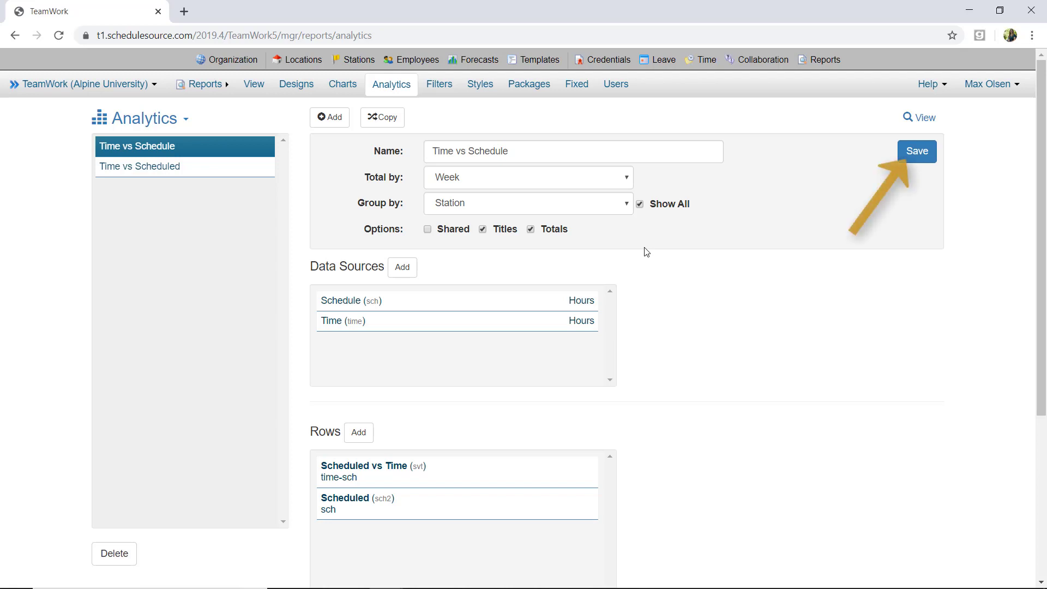
{"action": "left_click", "coordinate": [905, 155]}
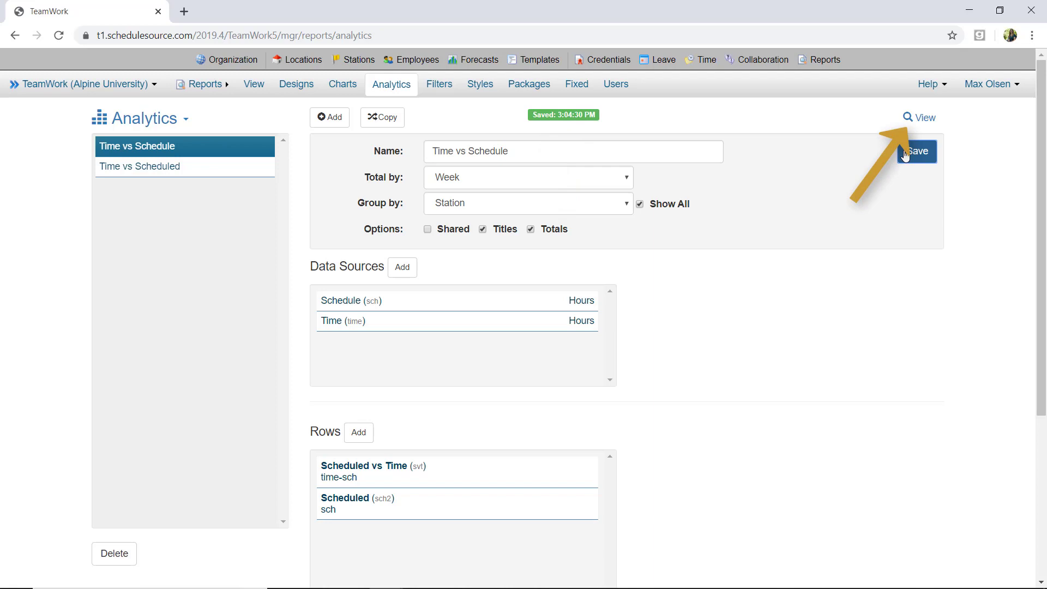
Open the report view and set the number of weeks shown to 4
{"action": "left_click", "coordinate": [918, 116]}
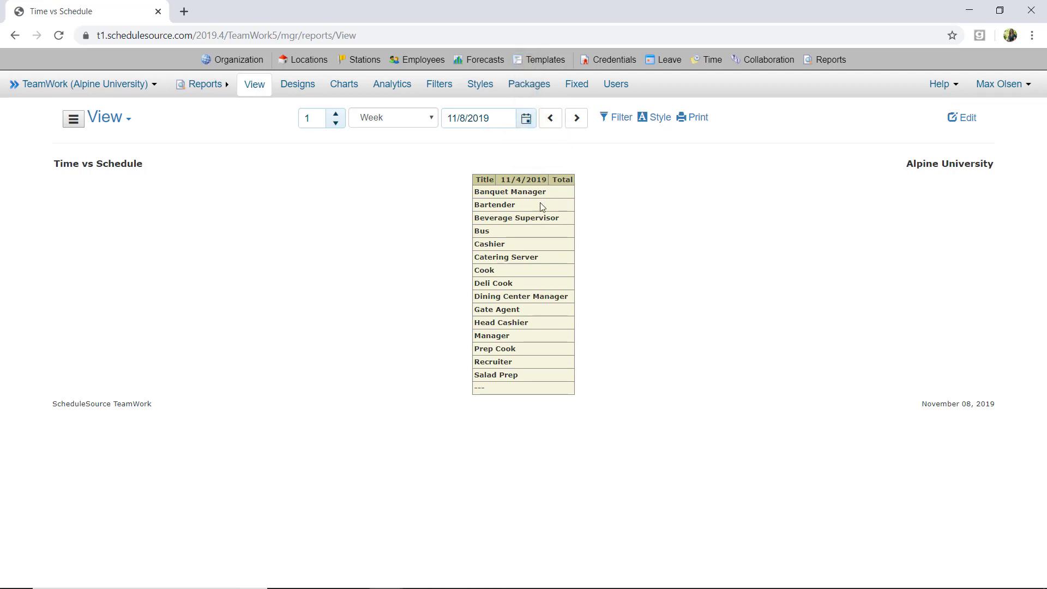
{"action": "left_click", "coordinate": [335, 115]}
{"action": "left_click", "coordinate": [335, 116]}
{"action": "left_click", "coordinate": [335, 116]}
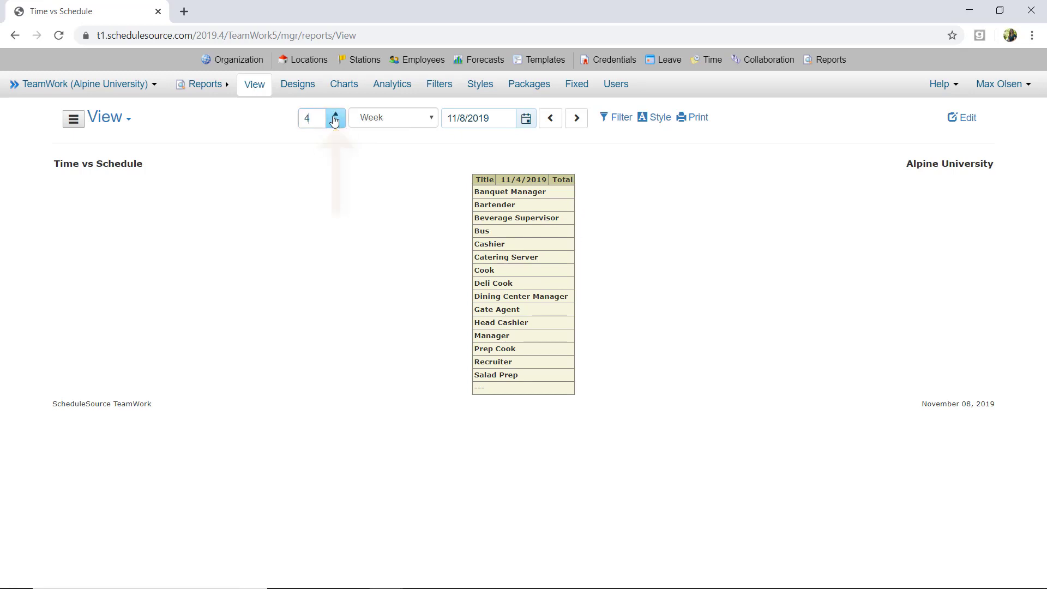
Set the report's start date to 4/1/2019
{"action": "left_click", "coordinate": [525, 120]}
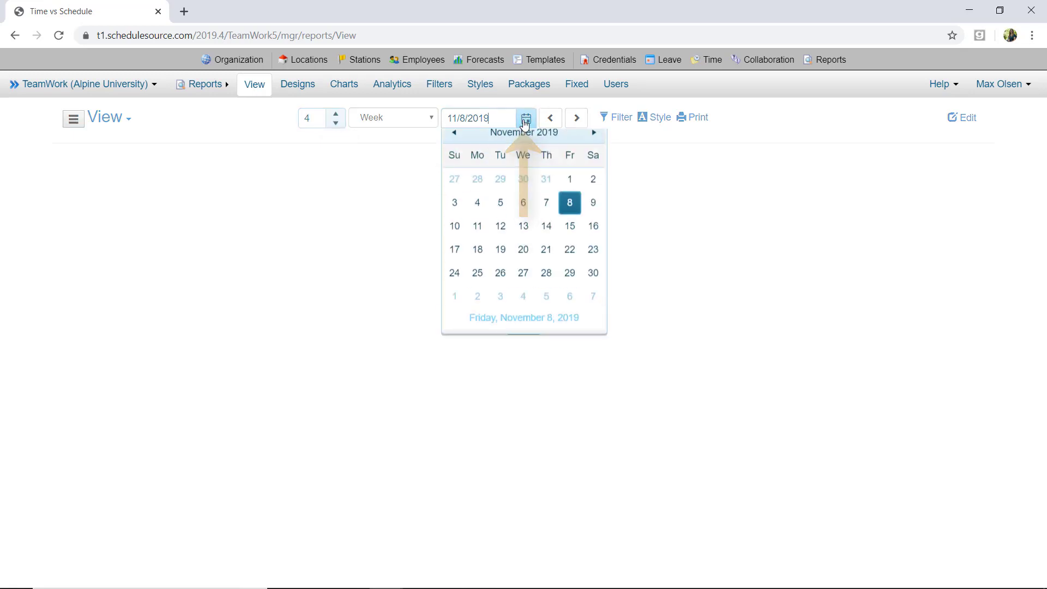
{"action": "left_click", "coordinate": [455, 143]}
{"action": "left_click", "coordinate": [455, 143]}
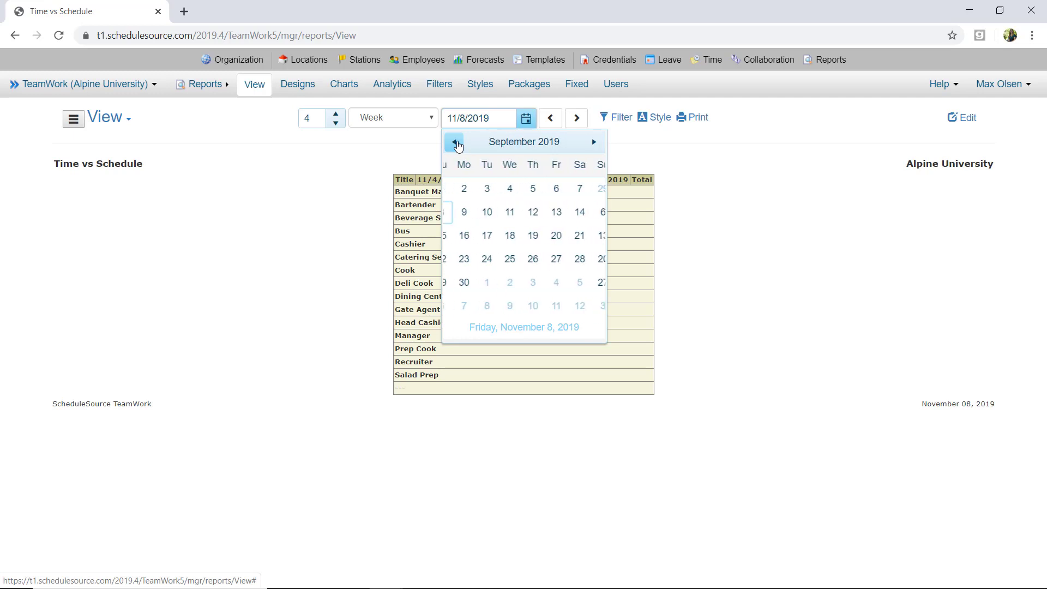
{"action": "left_click", "coordinate": [454, 143]}
{"action": "left_click", "coordinate": [455, 143]}
{"action": "left_click", "coordinate": [455, 143]}
{"action": "left_click", "coordinate": [455, 143]}
{"action": "left_click", "coordinate": [454, 143]}
{"action": "left_click", "coordinate": [478, 189]}
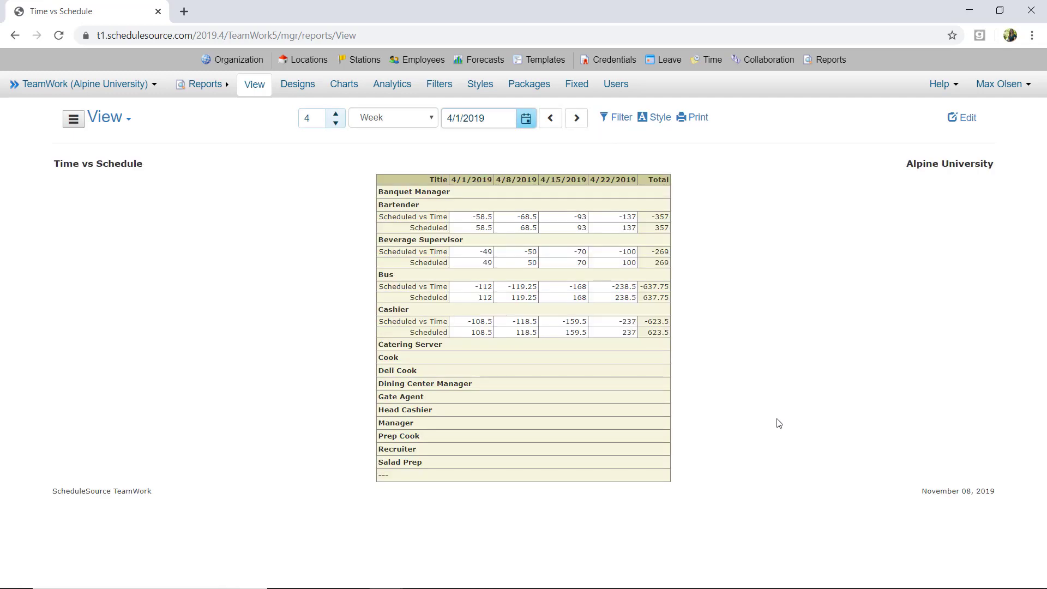